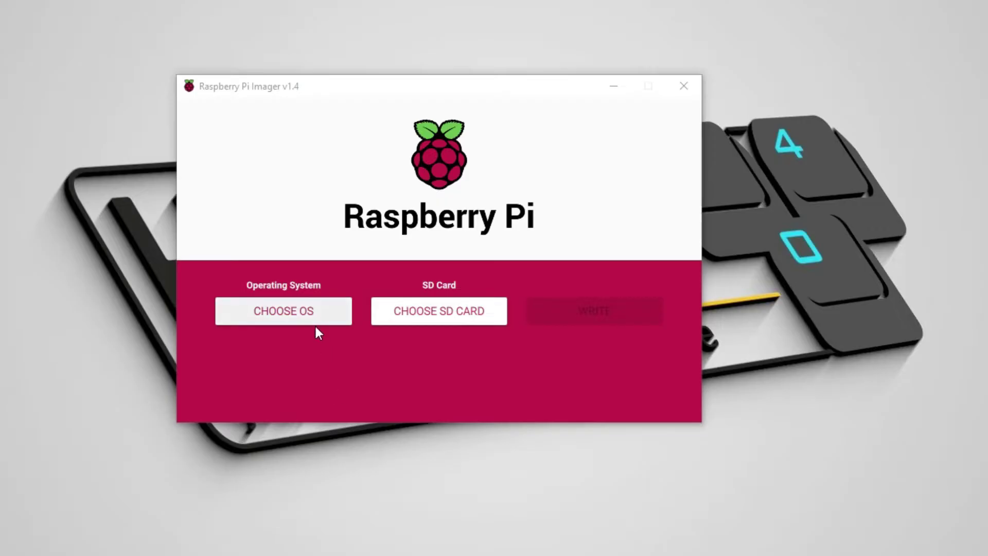
Step: Choose the custom raspbx-10-10-2020.img image as the OS to flash
{"action": "left_click", "coordinate": [303, 316]}
{"action": "scroll", "coordinate": [319, 329], "scroll_direction": "down", "scroll_amount": 5}
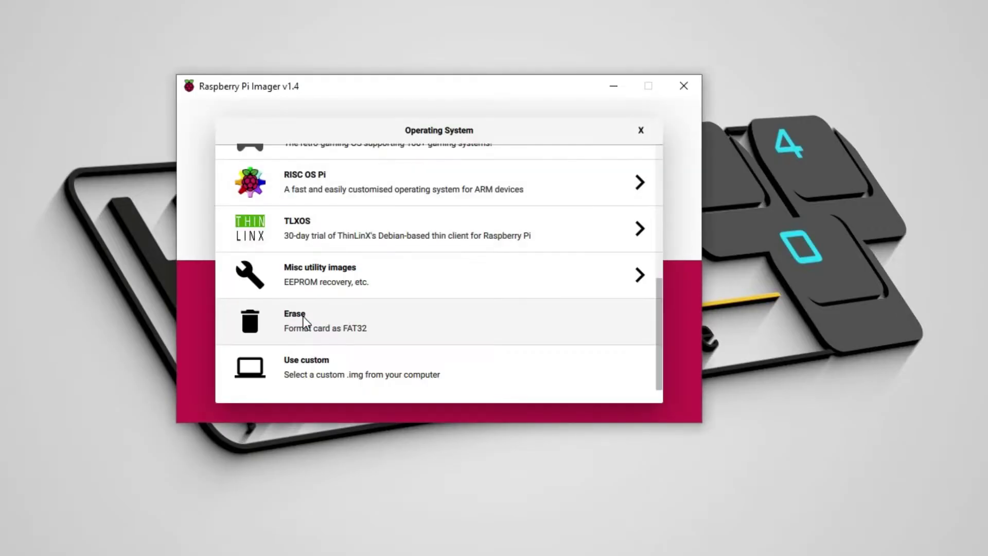
{"action": "scroll", "coordinate": [402, 303], "scroll_direction": "up", "scroll_amount": 5}
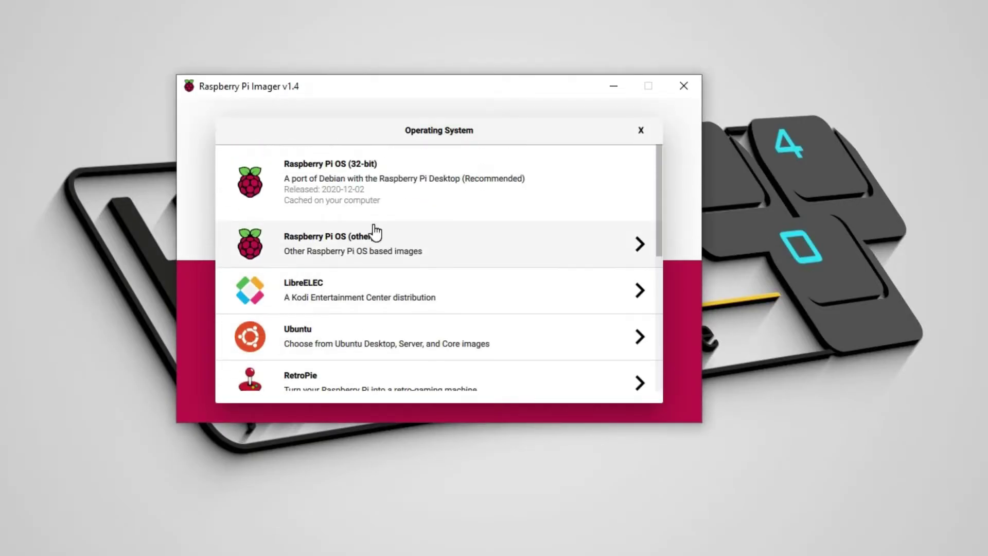
{"action": "scroll", "coordinate": [394, 199], "scroll_direction": "down", "scroll_amount": 1}
{"action": "scroll", "coordinate": [394, 199], "scroll_direction": "down", "scroll_amount": 5}
{"action": "scroll", "coordinate": [410, 388], "scroll_direction": "up", "scroll_amount": 5}
{"action": "scroll", "coordinate": [347, 366], "scroll_direction": "down", "scroll_amount": 5}
{"action": "left_click", "coordinate": [349, 371]}
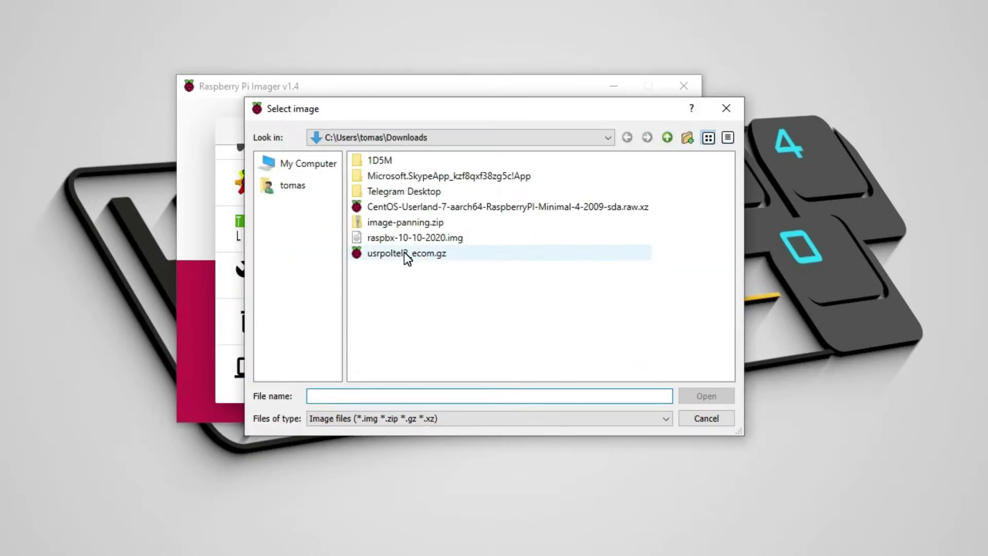
{"action": "double_click", "coordinate": [404, 235]}
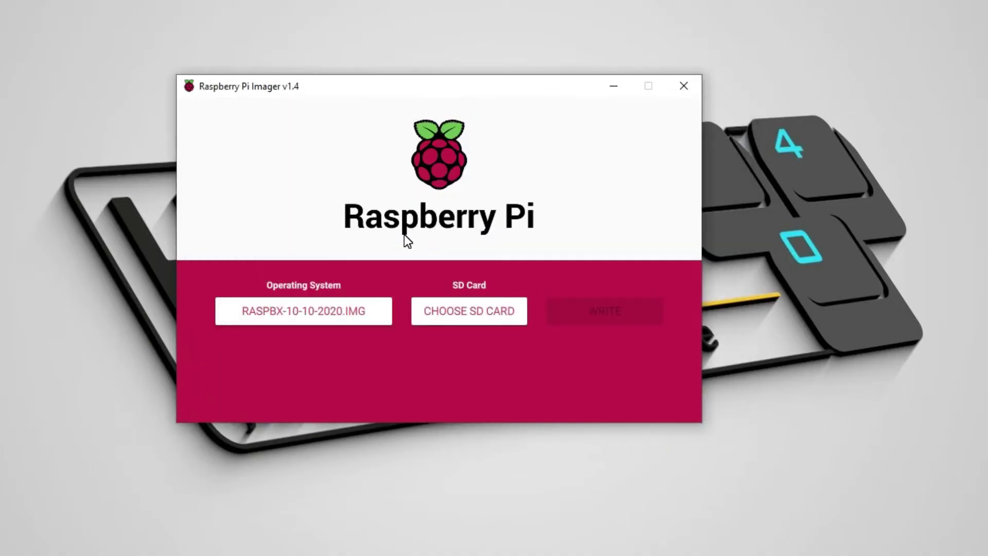
Step: Write it to the 15.5 GB Generic STORAGE DEVICE card, confirming the erase
{"action": "left_click", "coordinate": [447, 308]}
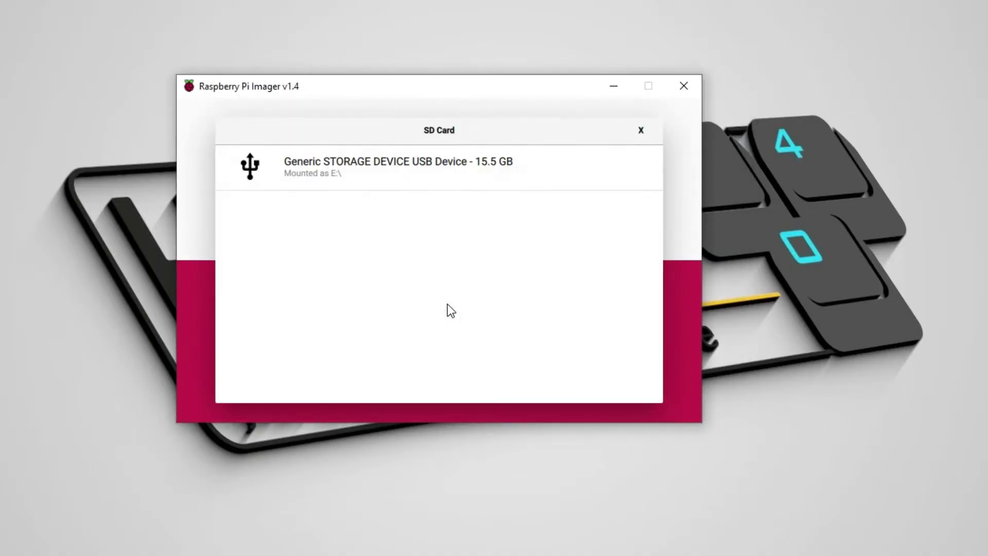
{"action": "left_click", "coordinate": [380, 173]}
{"action": "left_click", "coordinate": [608, 320]}
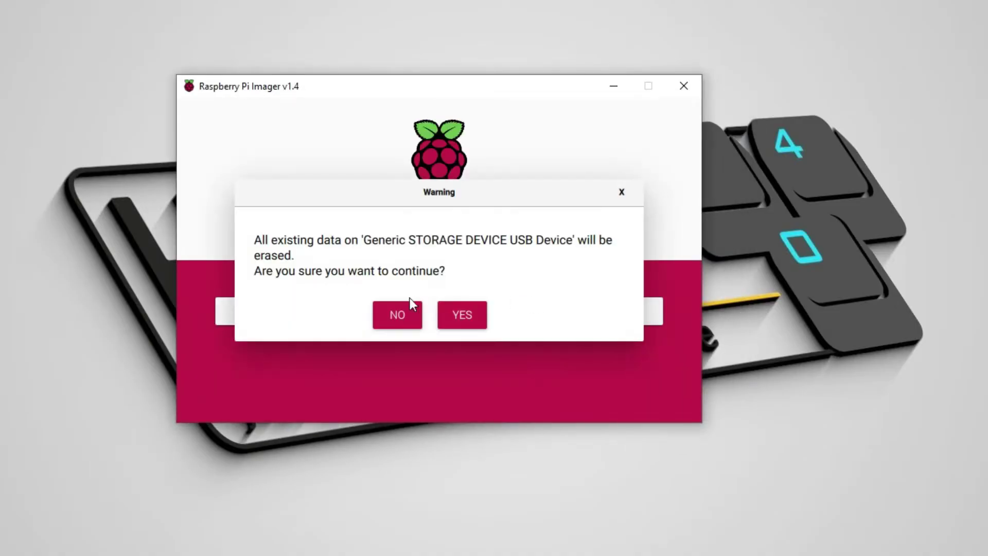
{"action": "left_click", "coordinate": [455, 325]}
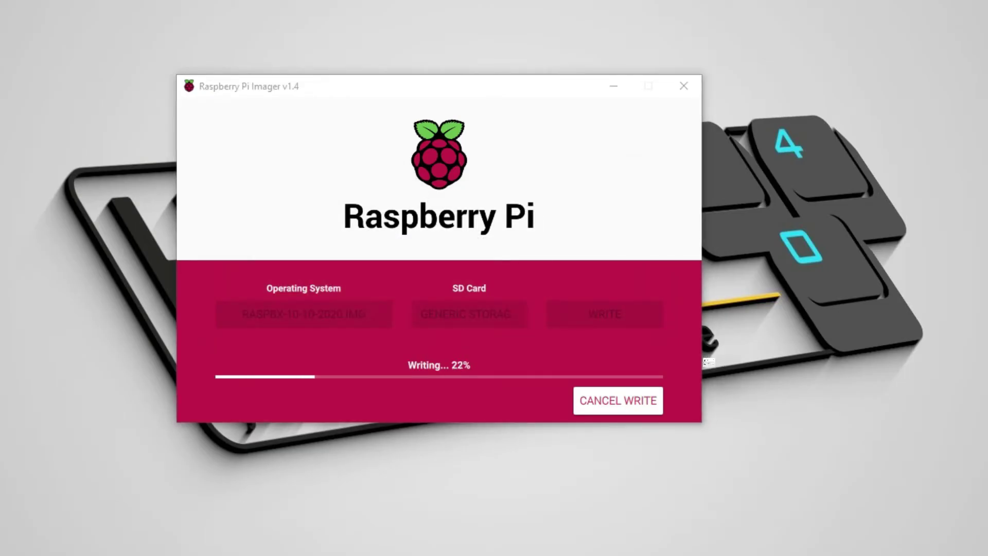
Step: Quick-format drive E: with FORMAT SIZE ADJUSTMENT ON, confirming both prompts and the completion notice
{"action": "left_click", "coordinate": [721, 381]}
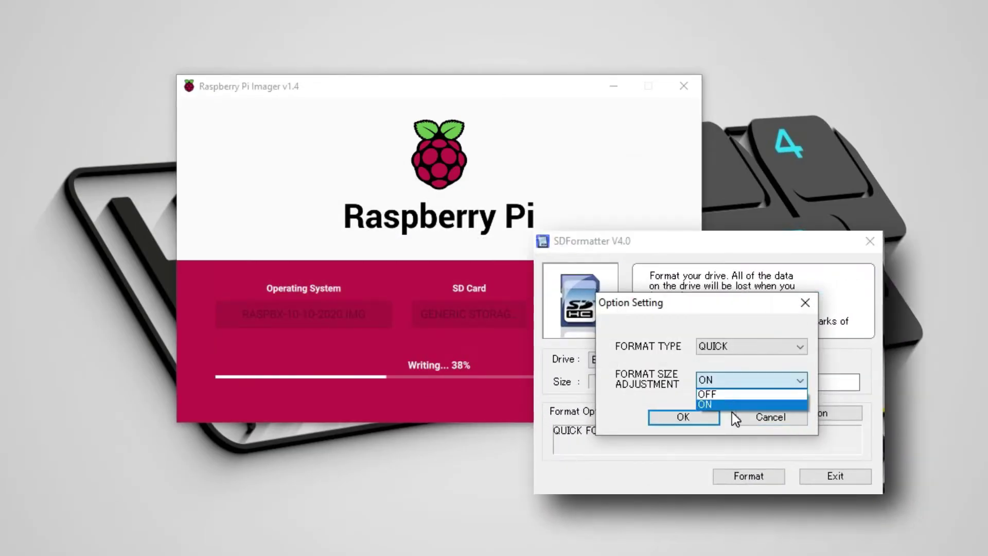
{"action": "left_click", "coordinate": [714, 394]}
{"action": "left_click", "coordinate": [684, 416]}
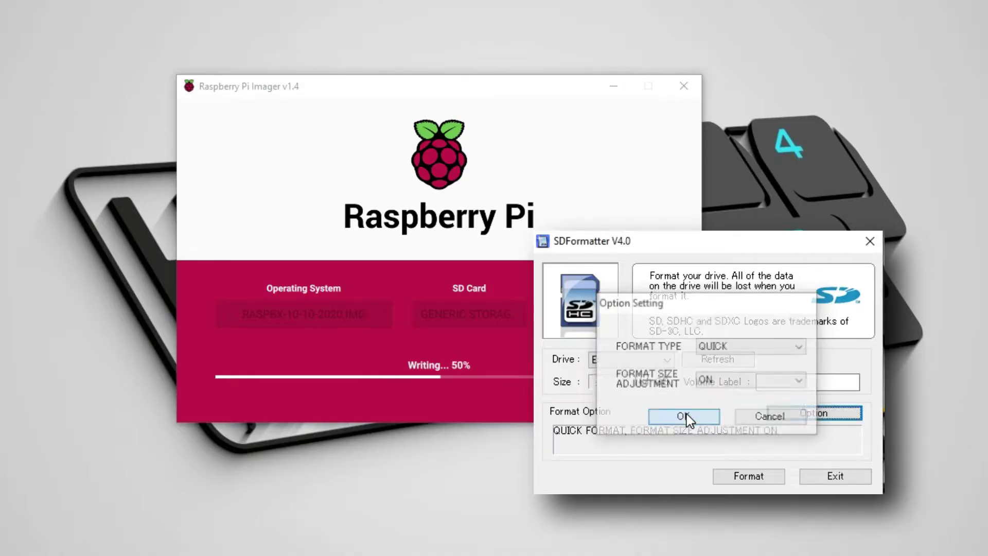
{"action": "left_click", "coordinate": [755, 474]}
{"action": "left_click", "coordinate": [730, 414]}
{"action": "left_click", "coordinate": [729, 413]}
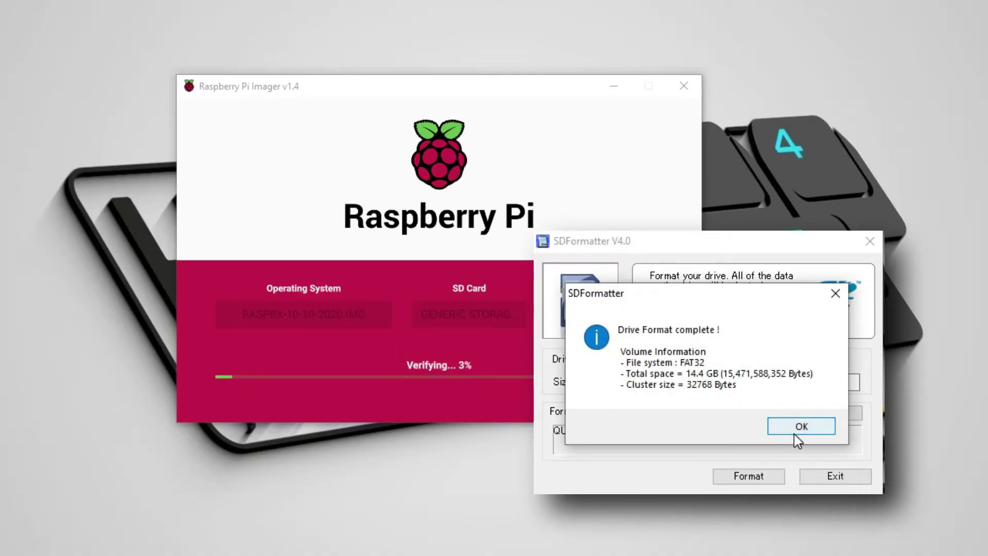
{"action": "left_click", "coordinate": [792, 430]}
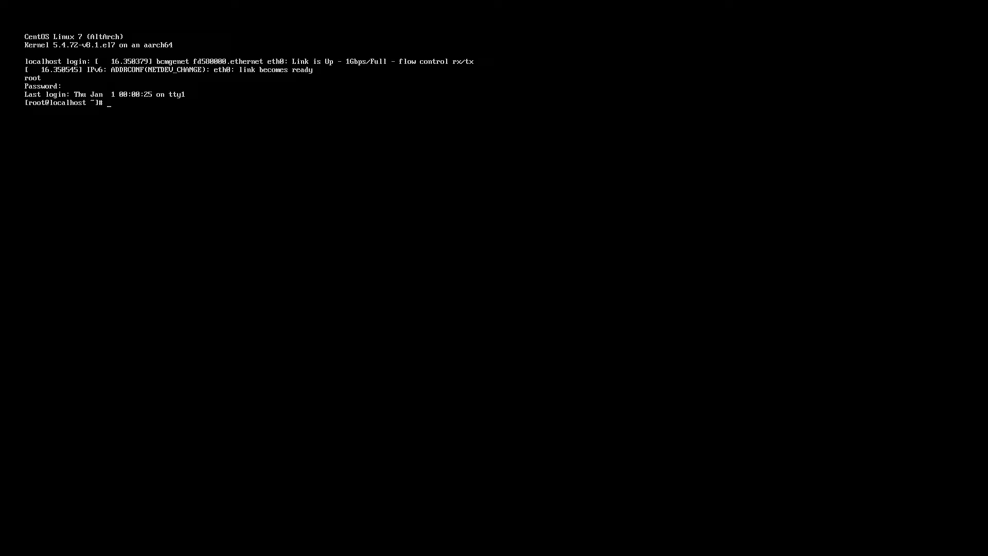
Step: Run ip a to reveal eth0's address, 192.168.1.101/24
{"action": "key", "text": "Return"}
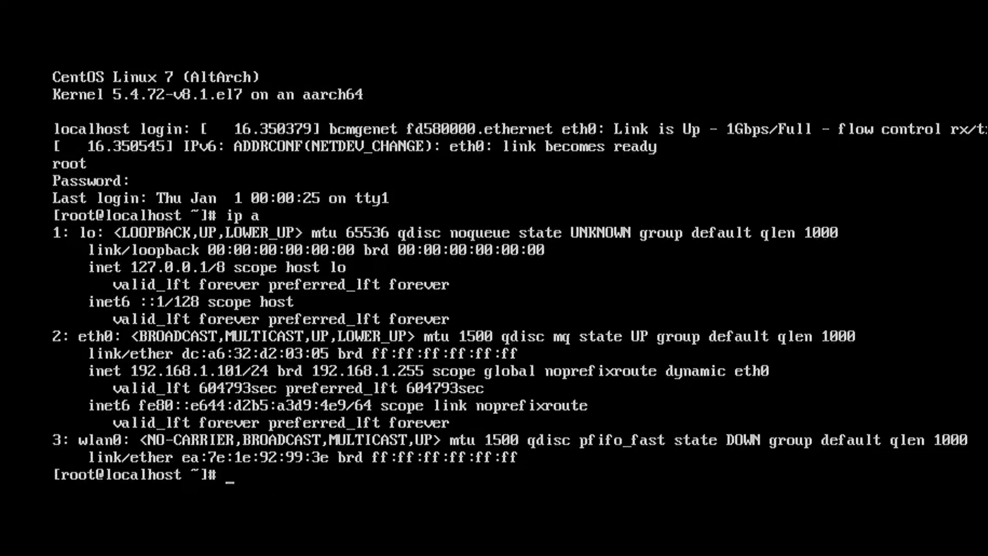
Step: Open an SSH session to 192.168.1.101 and log in as root
{"action": "type", "text": "192.168.1.101"}
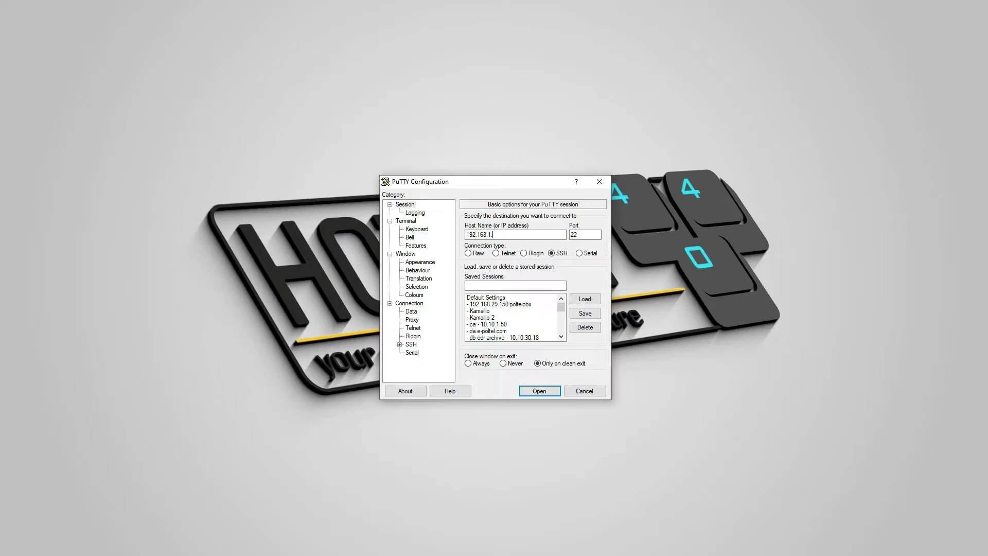
{"action": "key", "text": "Return"}
{"action": "type", "text": "root"}
{"action": "key", "text": "Return"}
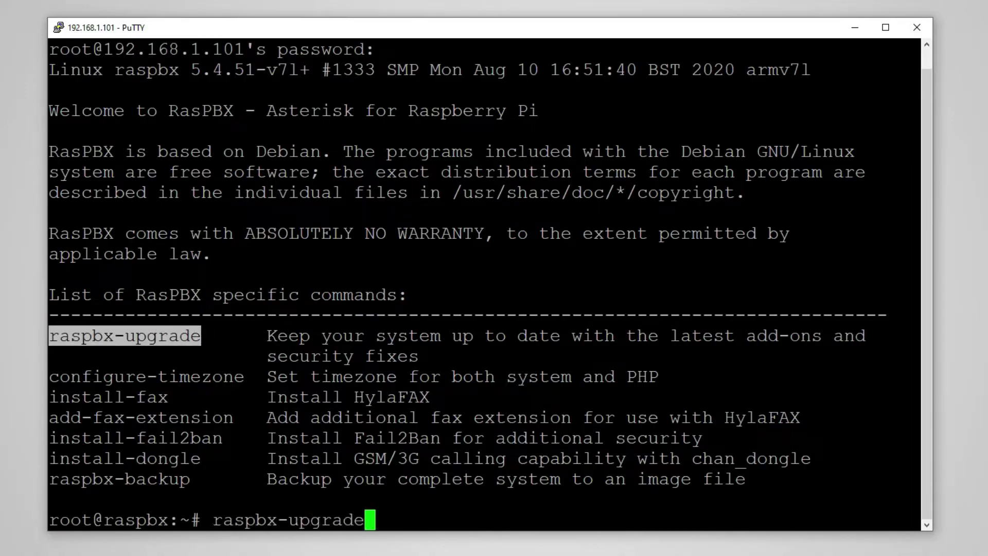
Step: Run raspbx-upgrade and let all packages install until the root prompt returns
{"action": "key", "text": "Return"}
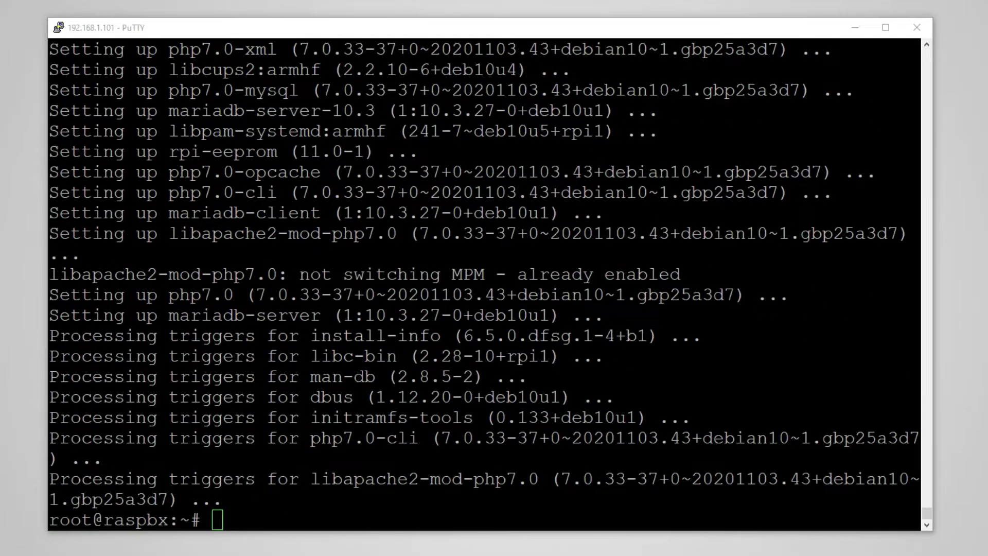
Step: Run install-dongle and enter the SIM card's phone number
{"action": "left_click", "coordinate": [494, 309]}
{"action": "type", "text": "install-dongle"}
{"action": "key", "text": "Return"}
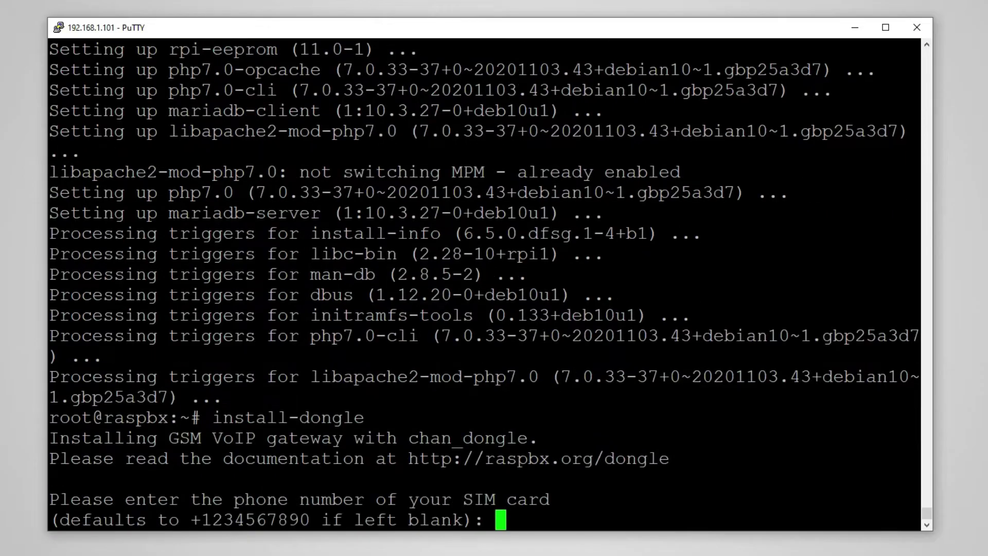
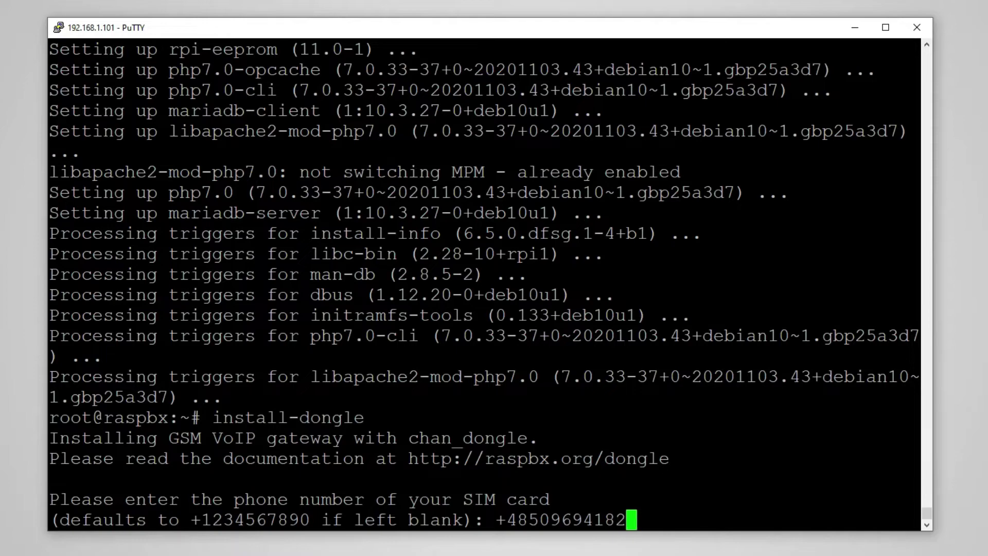
{"action": "key", "text": "Return"}
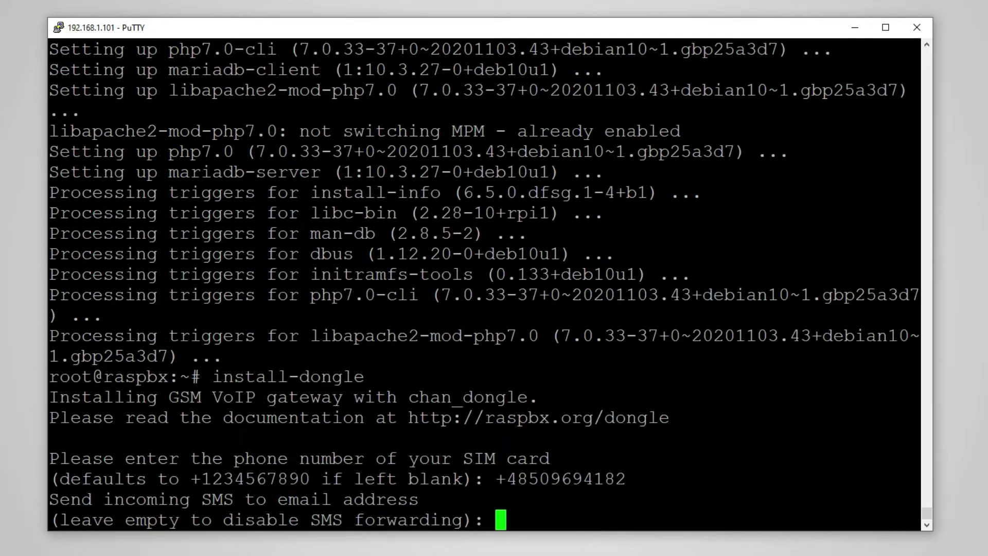
Step: Leave SMS e-mail and phone forwarding off, and install the SMS webpage with a password
{"action": "key", "text": "Return"}
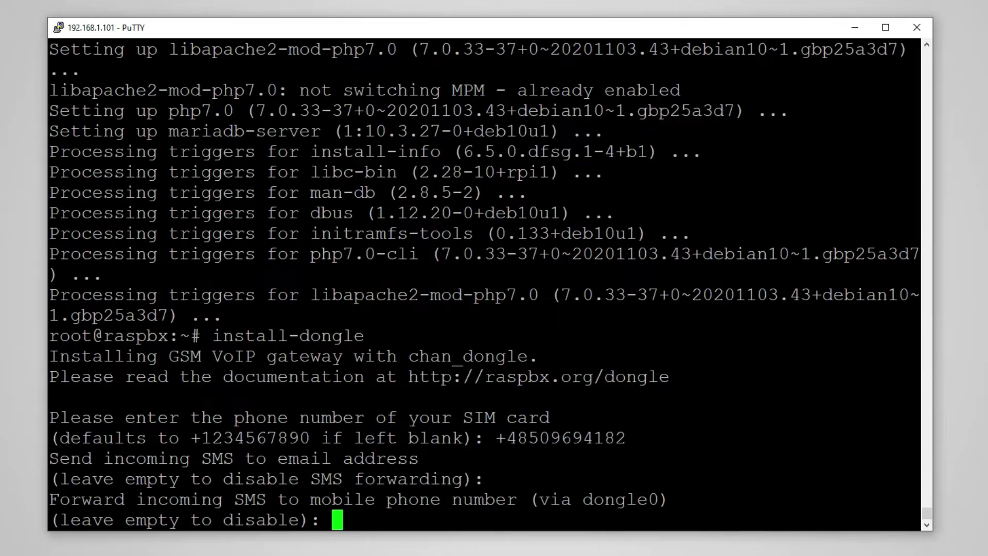
{"action": "key", "text": "Return"}
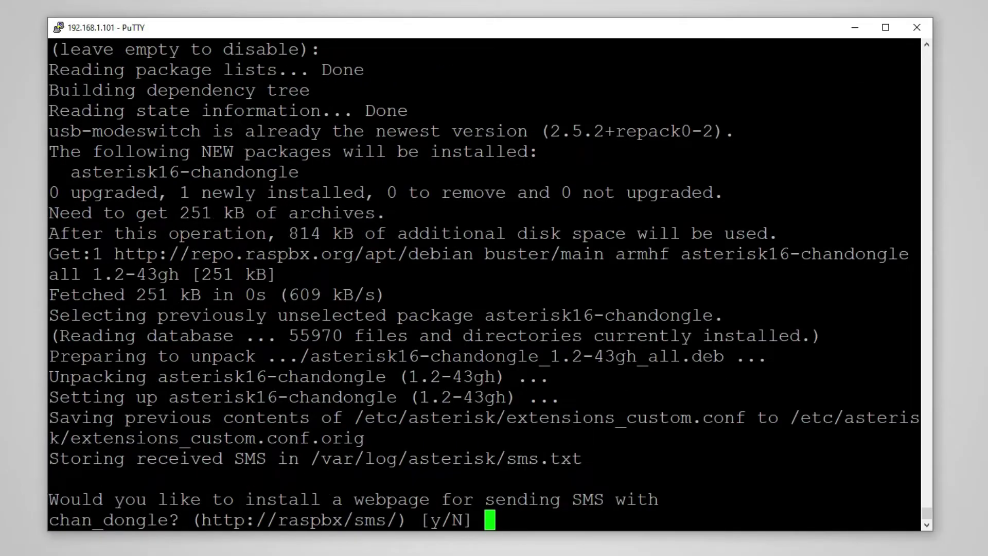
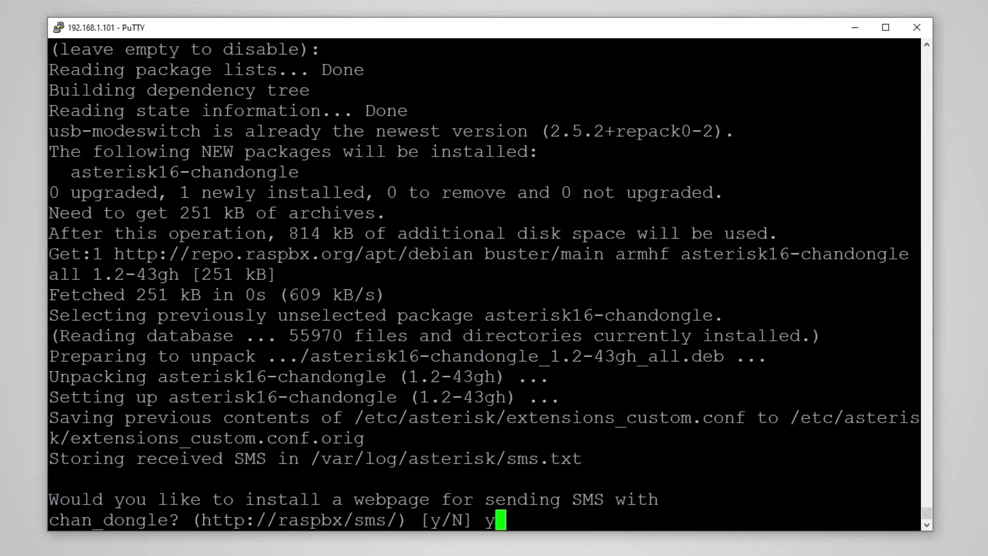
{"action": "key", "text": "Return"}
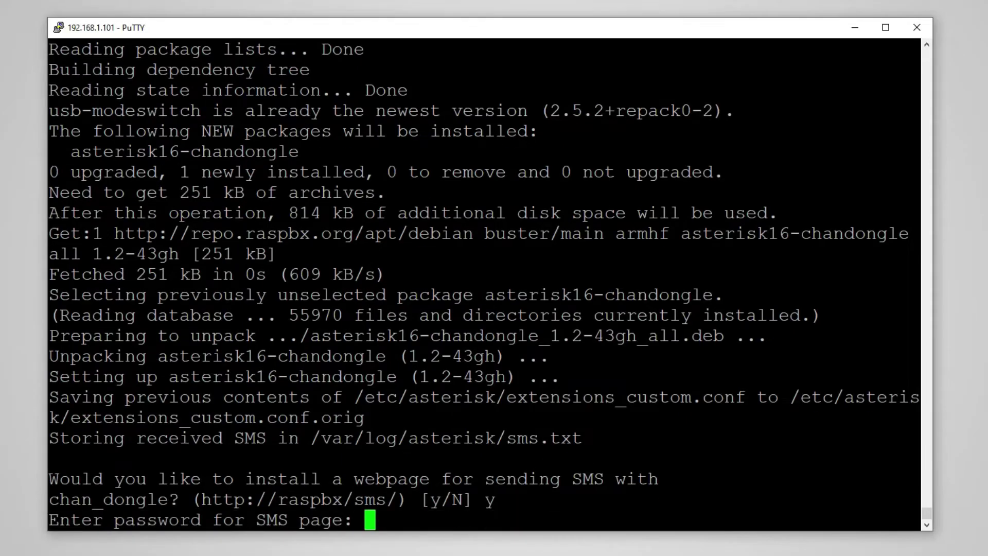
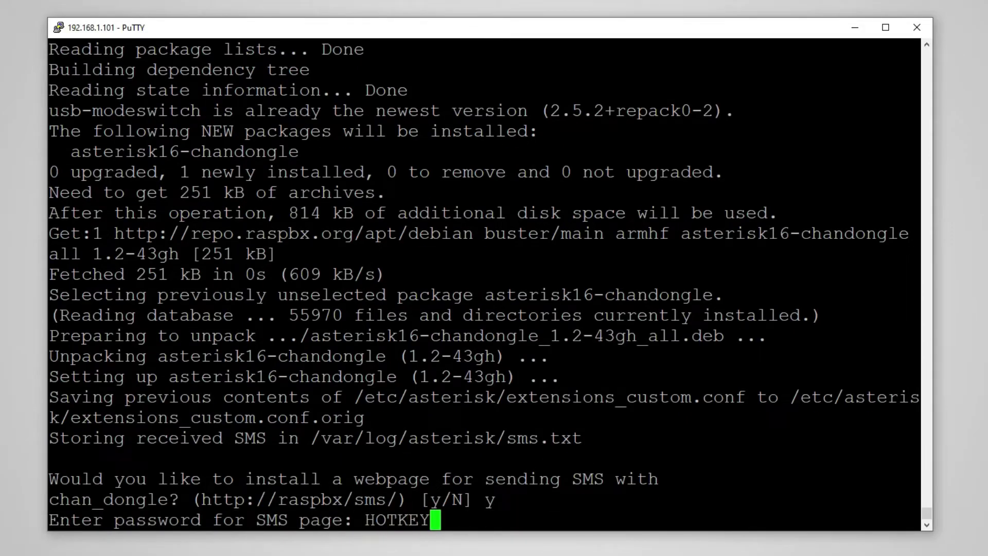
{"action": "key", "text": "Return"}
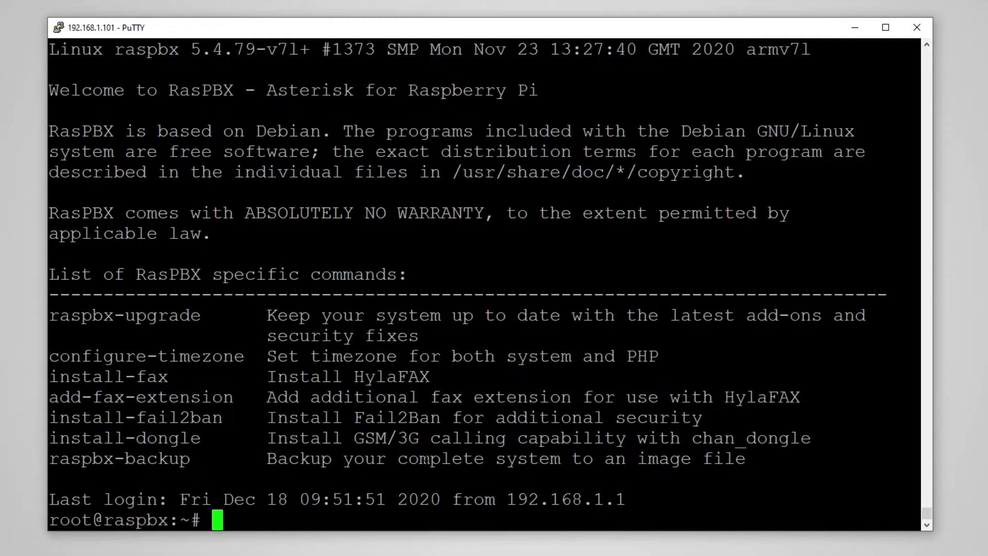
Step: List /dev/tty* to confirm ttyUSB0–ttyUSB2 exist, then enter asterisk -r
{"action": "type", "text": "ls -l "}
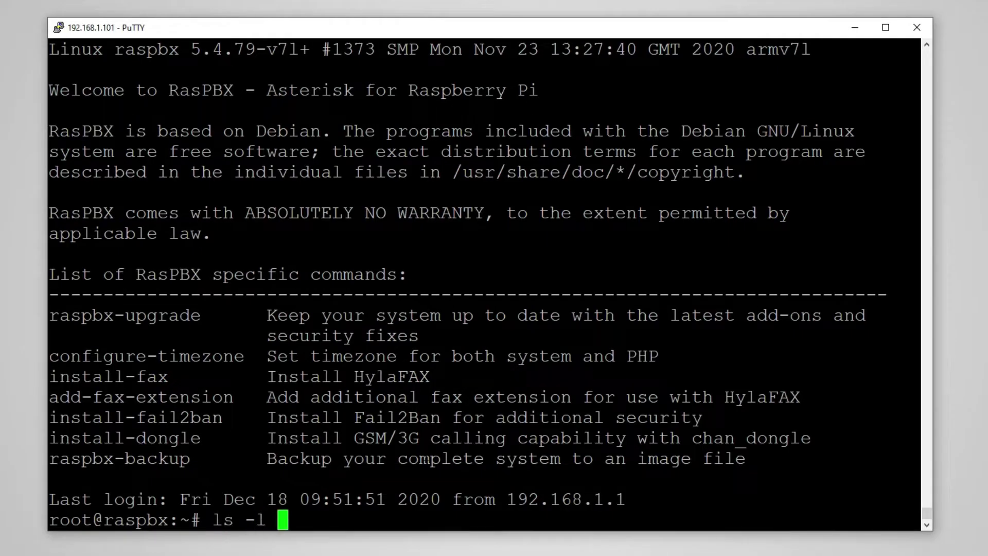
{"action": "type", "text": "/dev/tty"}
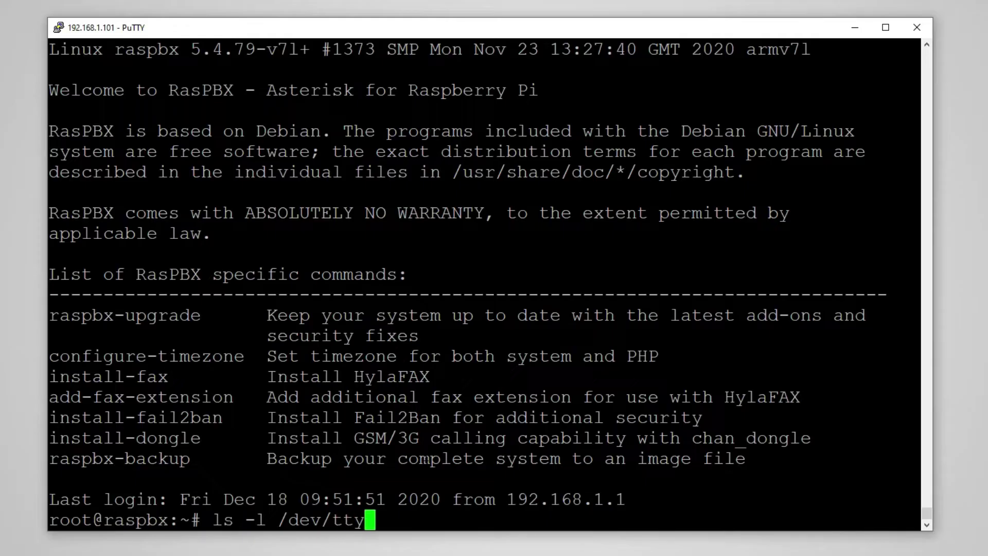
{"action": "type", "text": "*"}
{"action": "key", "text": "Return"}
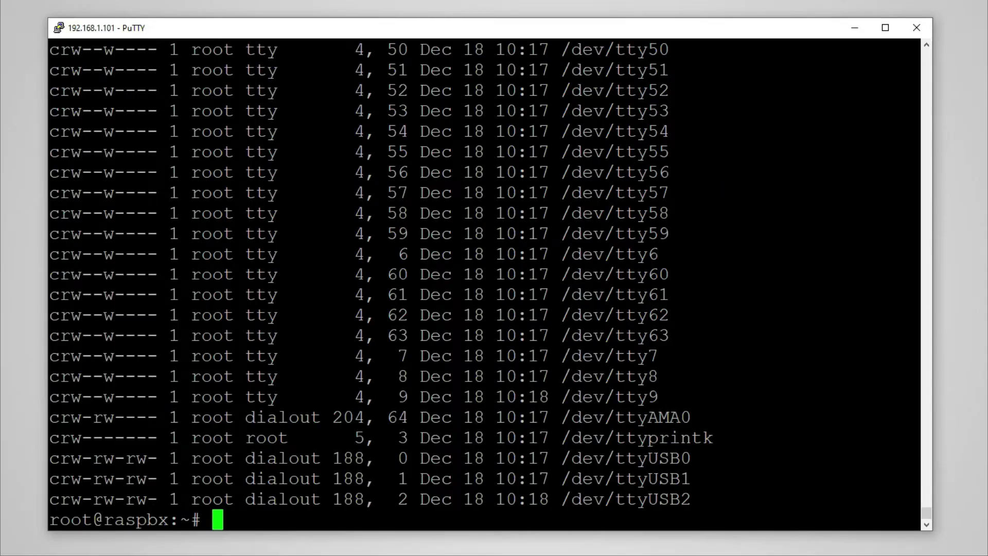
{"action": "type", "text": "ast"}
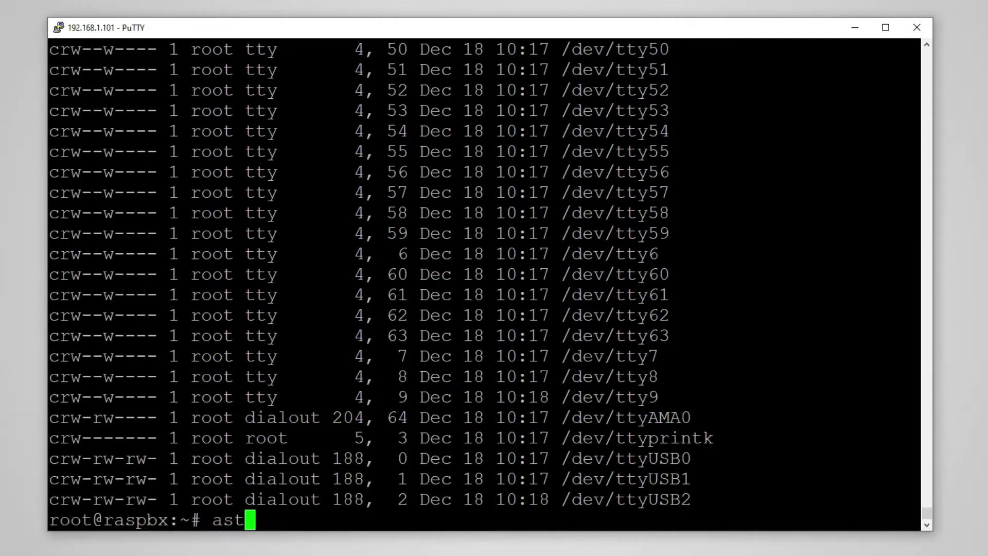
{"action": "type", "text": "erisk -r"}
Step: Attach to the Asterisk CLI and show dongle0's device state
{"action": "key", "text": "Return"}
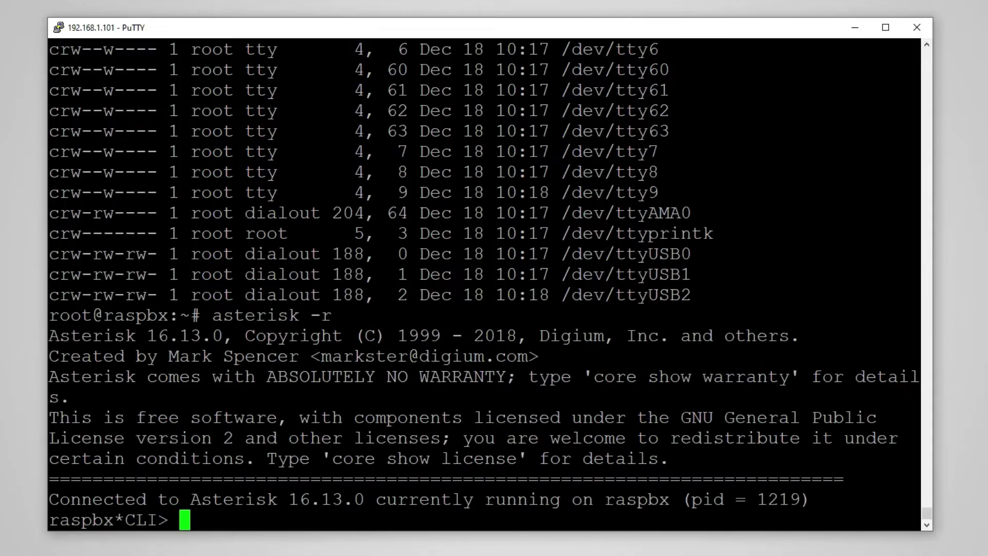
{"action": "type", "text": "dongle show device state dongle0"}
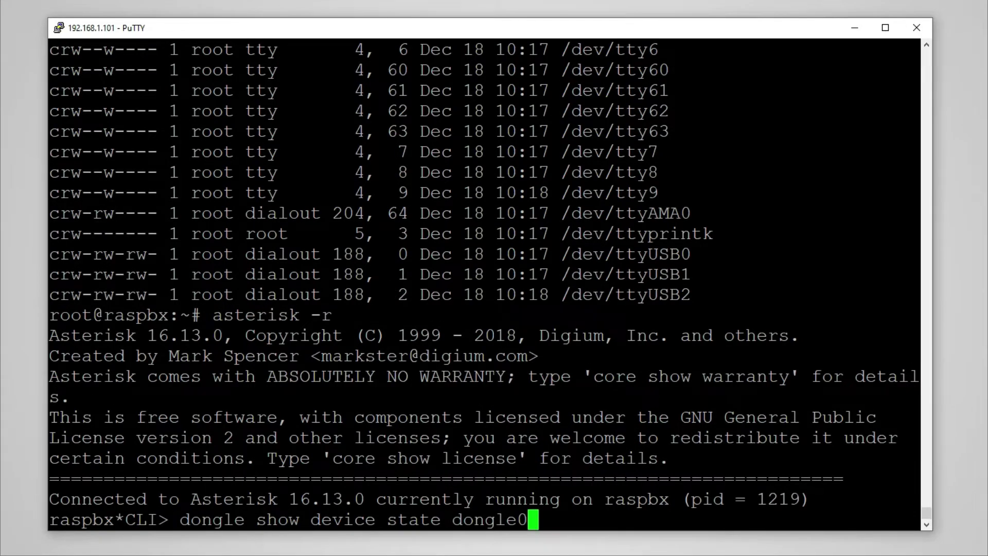
{"action": "key", "text": "Return"}
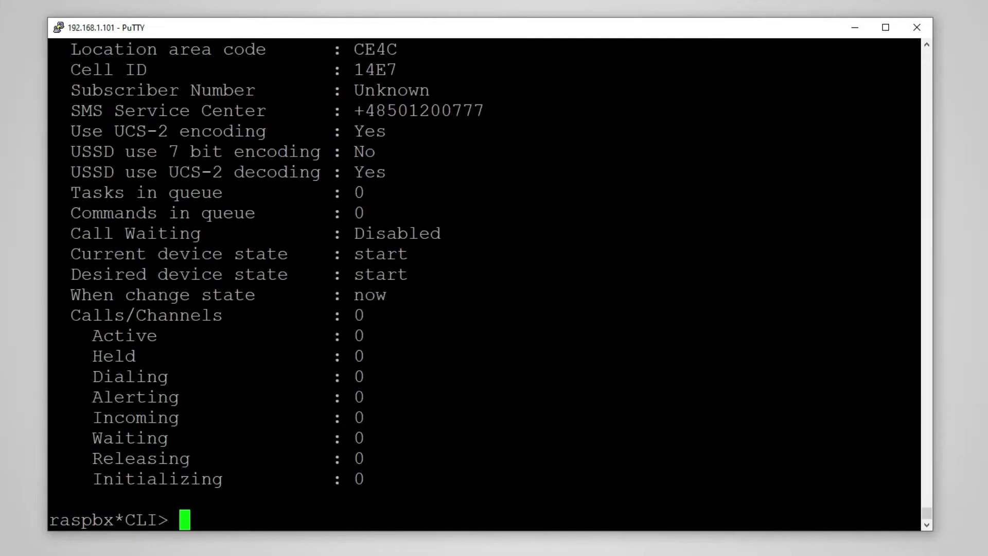
{"action": "key", "text": "shift+Page_Up"}
Step: Send a HELLO SMS from dongle0 to the target phone number
{"action": "type", "text": "dongle sms"}
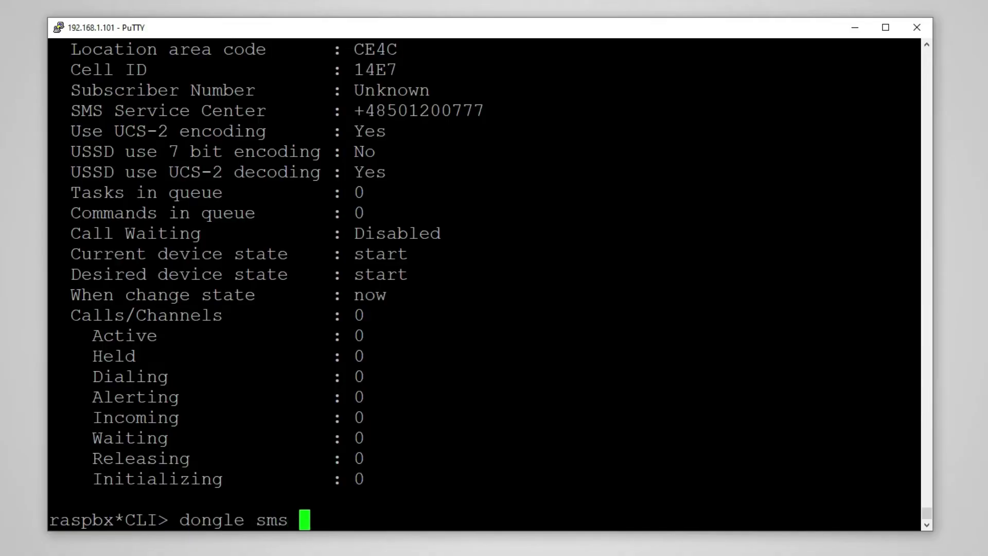
{"action": "key", "text": "Tab"}
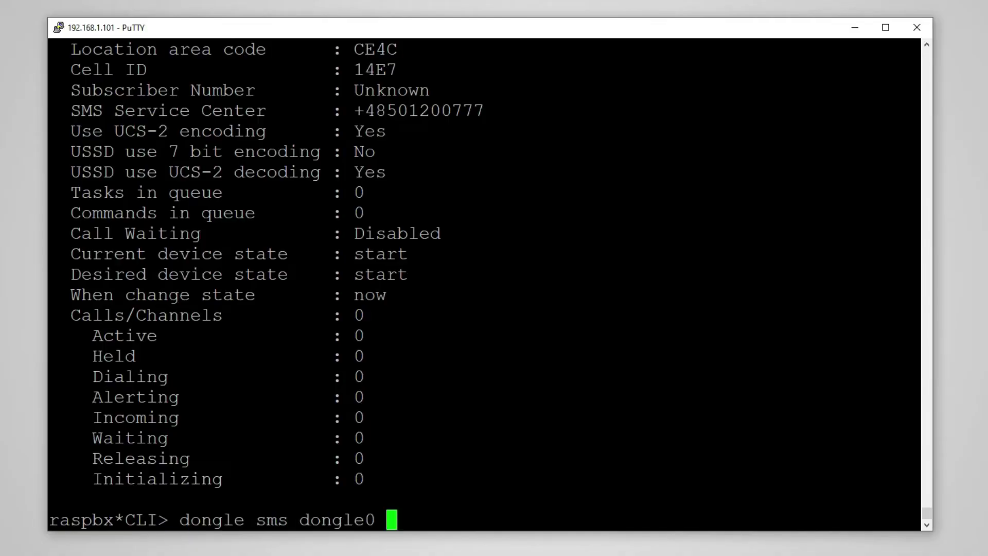
{"action": "type", "text": "+48"}
{"action": "type", "text": "1"}
{"action": "type", "text": " HELLO"}
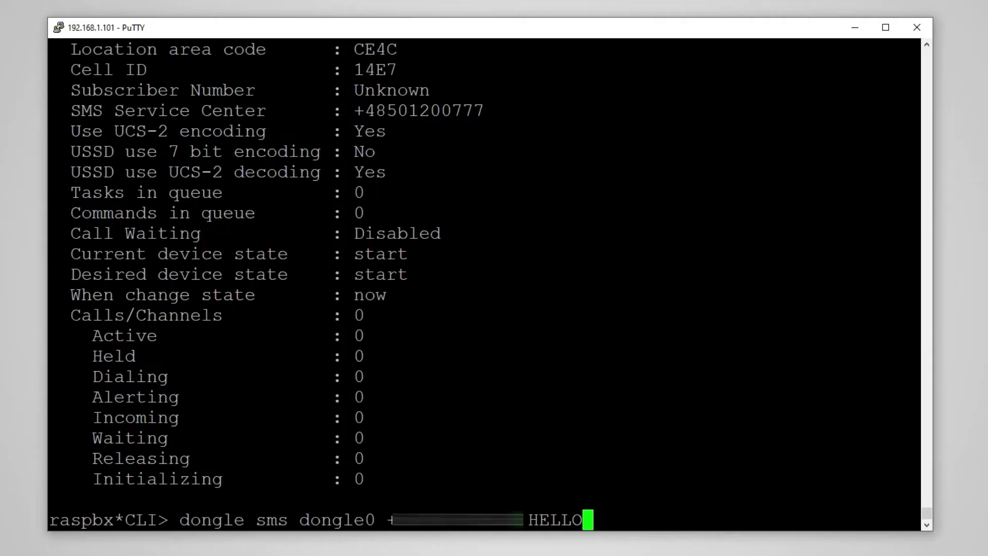
{"action": "key", "text": "Return"}
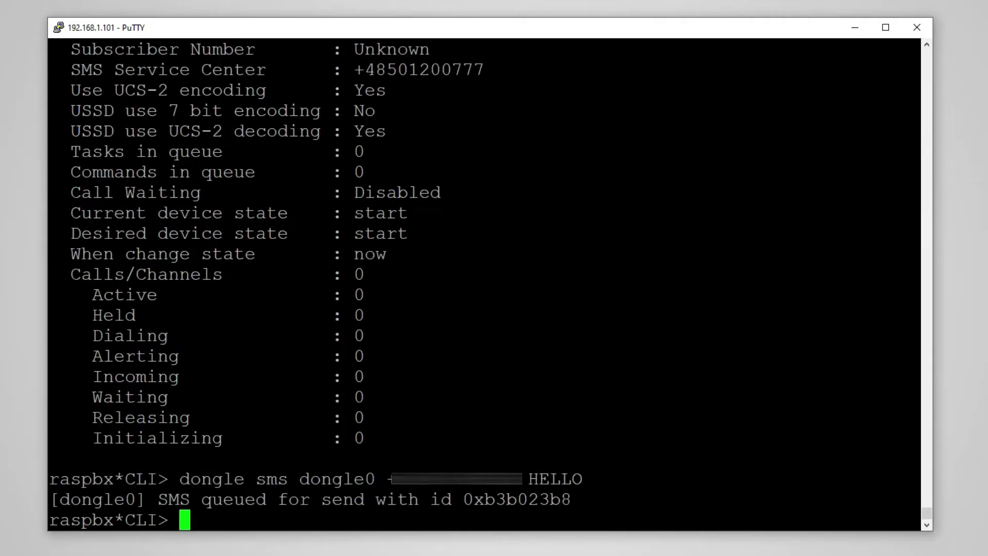